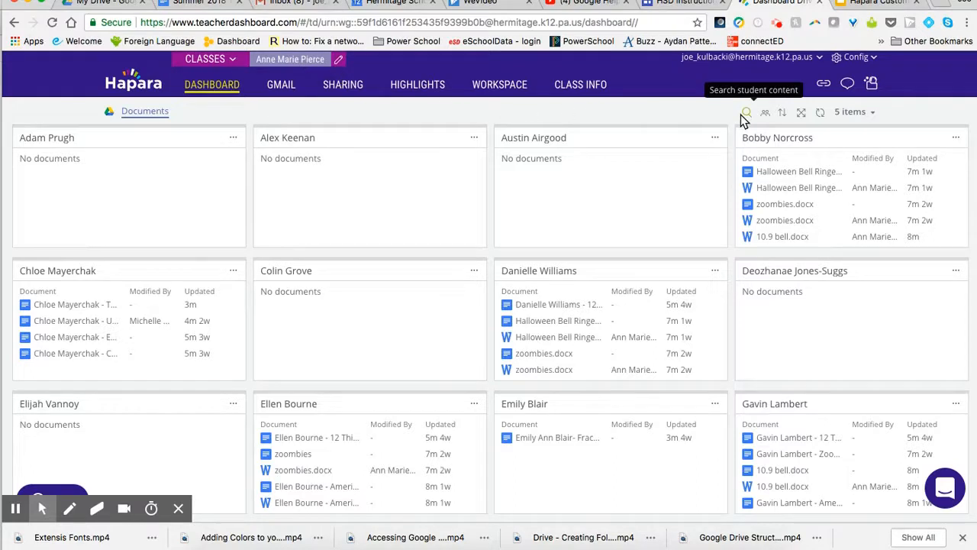
Step: Filter the dashboard by Group 1, and reset the filter to show all students
{"action": "left_click", "coordinate": [766, 114]}
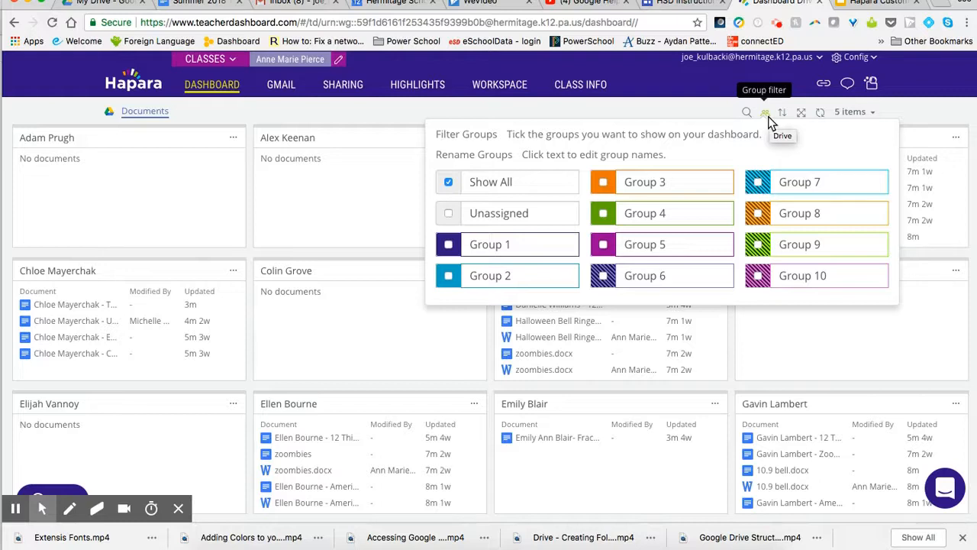
{"action": "left_click", "coordinate": [768, 116]}
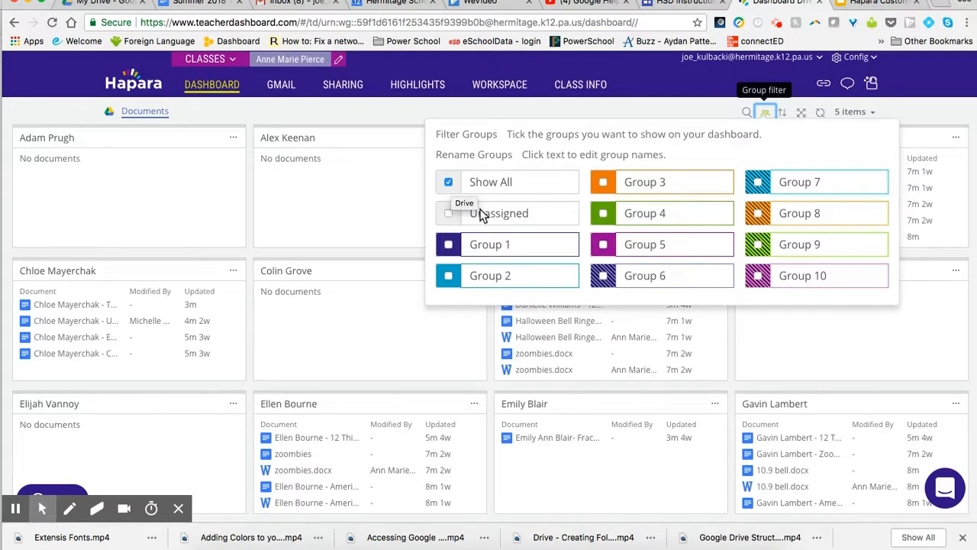
{"action": "left_click", "coordinate": [448, 245]}
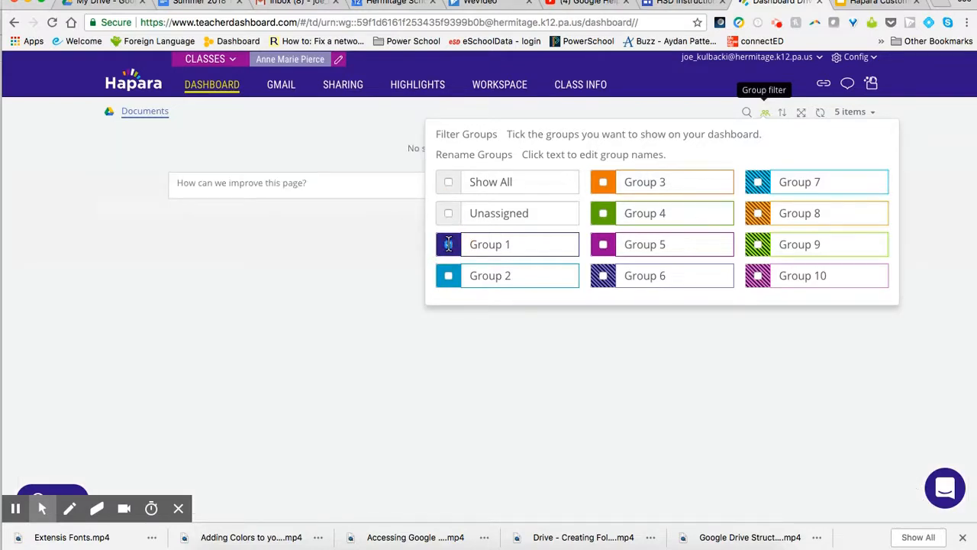
{"action": "left_click", "coordinate": [449, 181]}
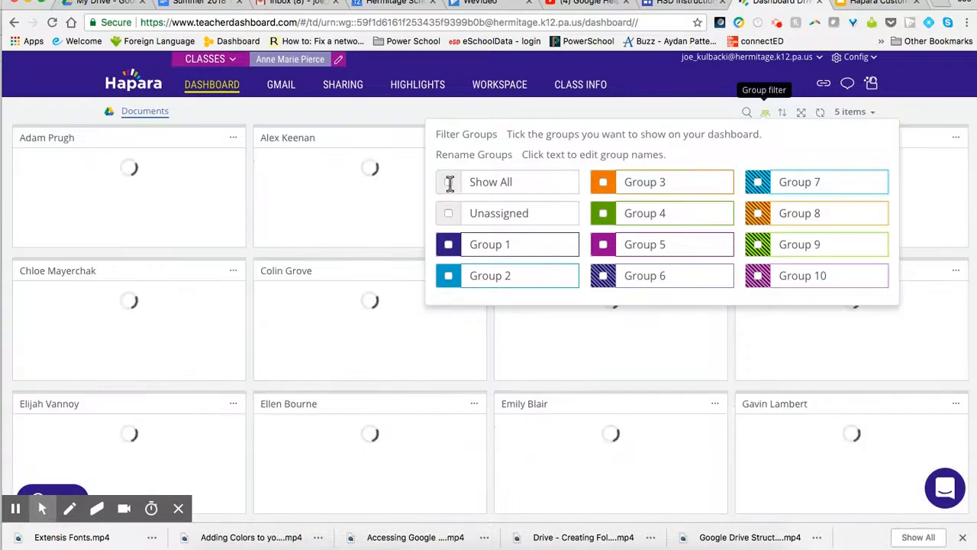
Step: Rename Groups 1, 2 and 3 with the teacher's first name followed by "Demo 1", "Demo 2" and "Demo 3"
{"action": "left_click_drag", "start_coordinate": [515, 245], "coordinate": [465, 245]}
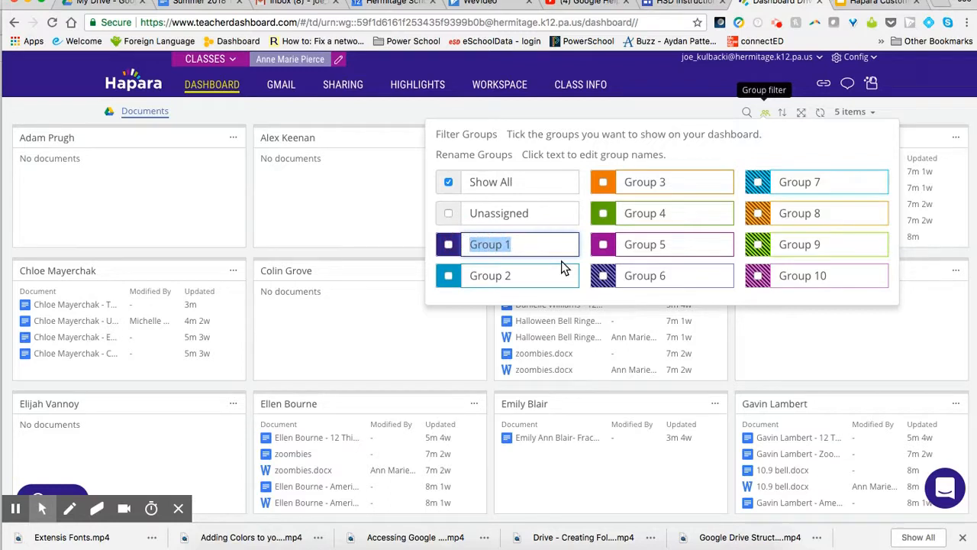
{"action": "key", "text": "BackSpace"}
{"action": "type", "text": "Joe Demo 1"}
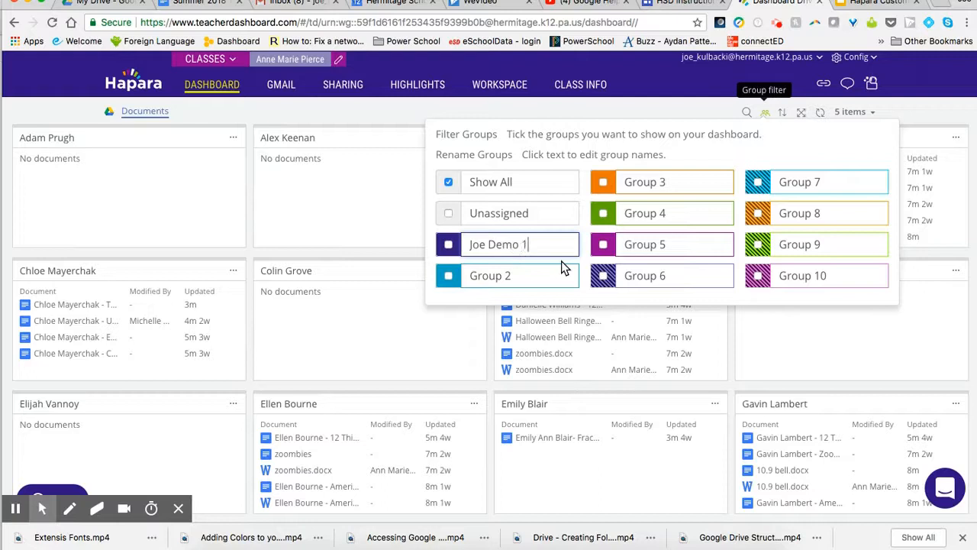
{"action": "left_click_drag", "start_coordinate": [539, 270], "coordinate": [444, 275]}
{"action": "type", "text": "Joe Demo 2"}
{"action": "left_click_drag", "start_coordinate": [649, 174], "coordinate": [611, 181]}
{"action": "type", "text": "Joe Demo 3"}
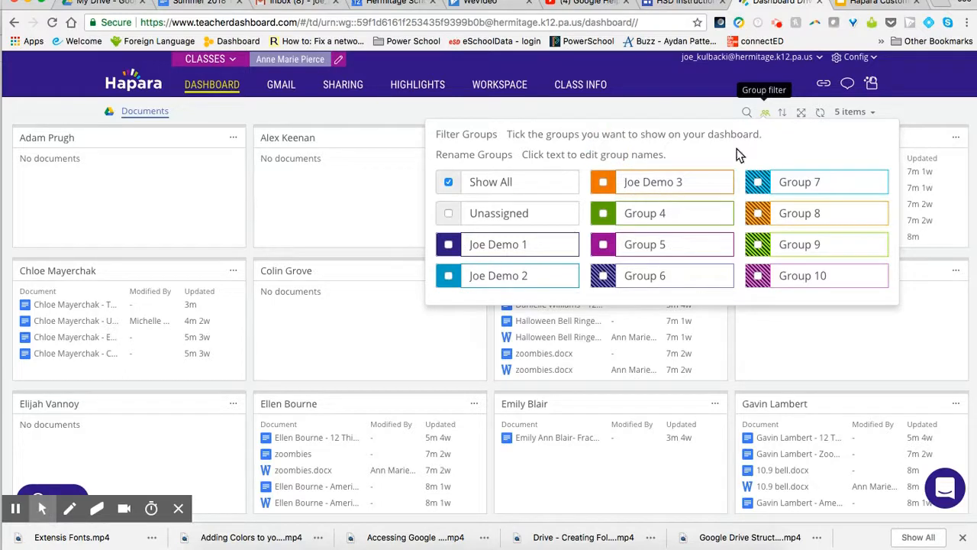
{"action": "left_click", "coordinate": [657, 108]}
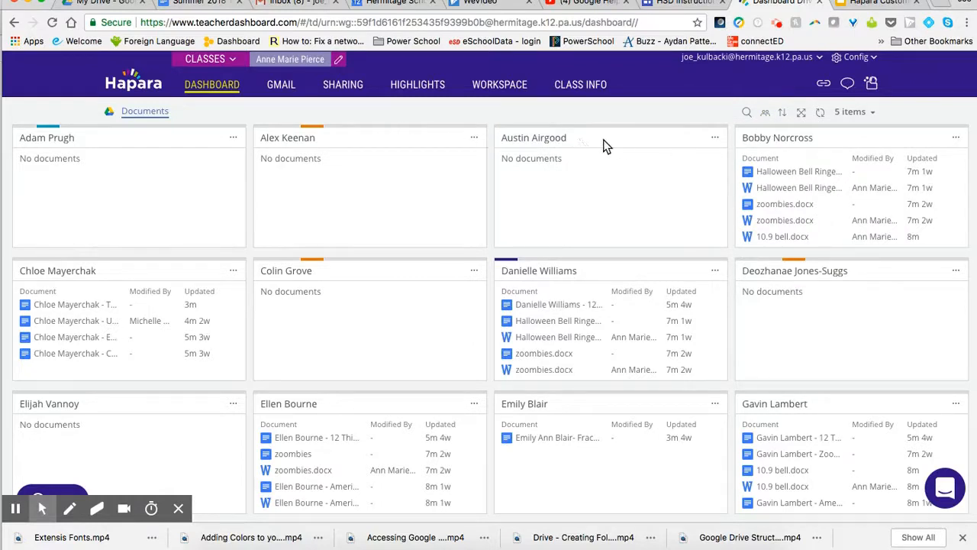
Step: Assign the third student in the first row to both the purple Demo 1 group and Group 6
{"action": "left_click", "coordinate": [715, 141]}
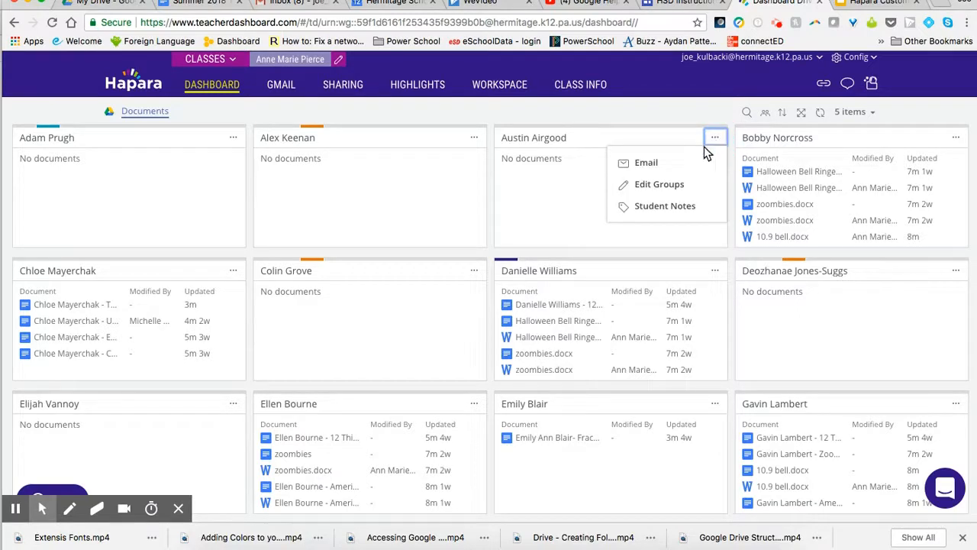
{"action": "left_click", "coordinate": [669, 187]}
{"action": "left_click", "coordinate": [535, 179]}
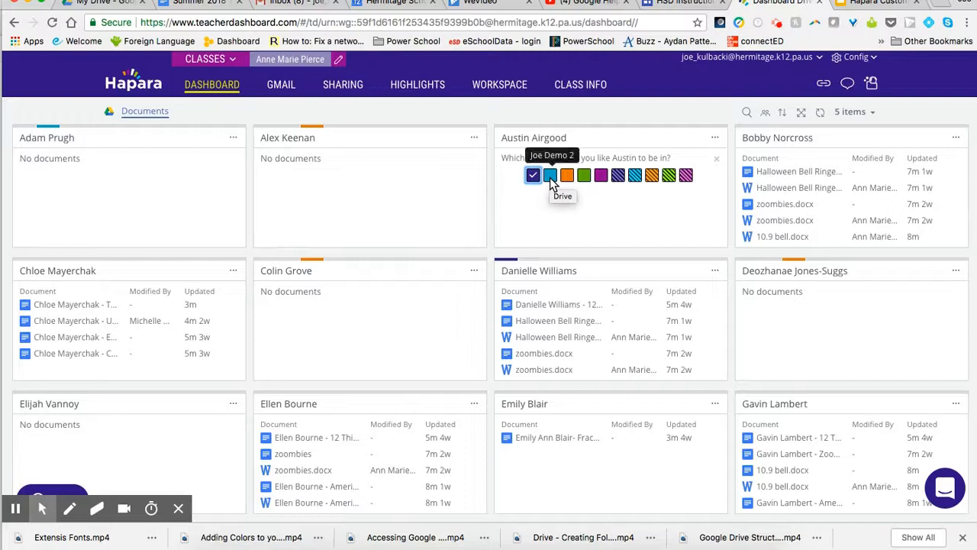
{"action": "left_click", "coordinate": [620, 178]}
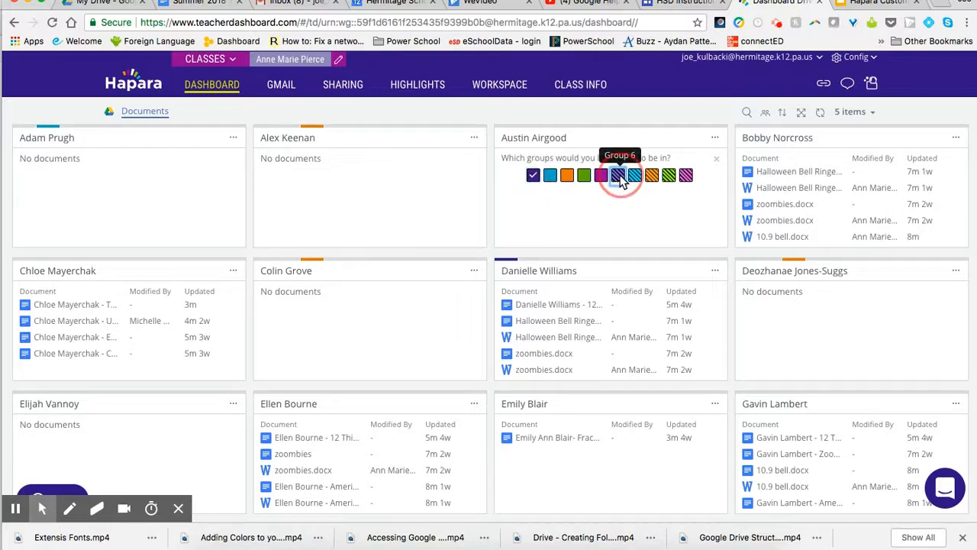
{"action": "left_click", "coordinate": [718, 162]}
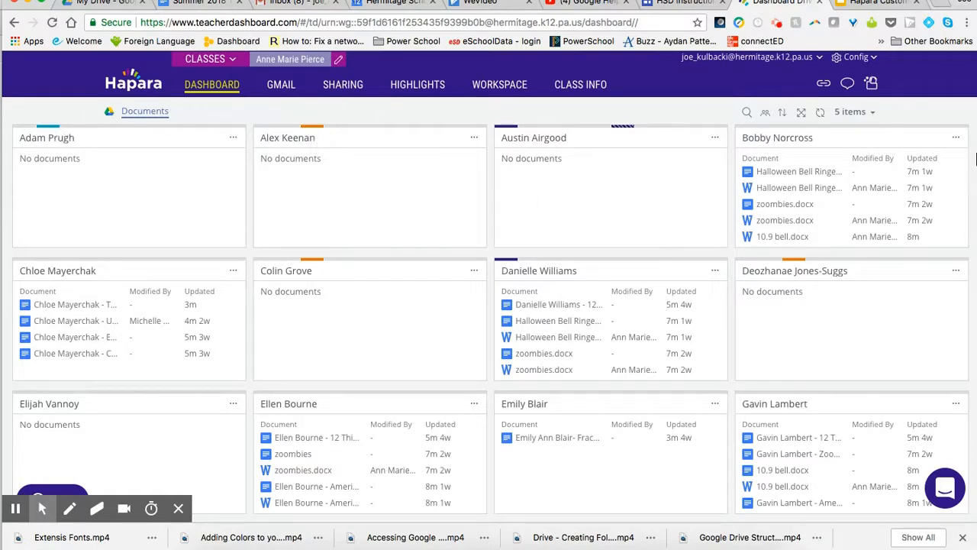
Step: Assign the fourth student in the first row to the orange Demo 3 group
{"action": "left_click", "coordinate": [956, 138]}
{"action": "left_click", "coordinate": [893, 185]}
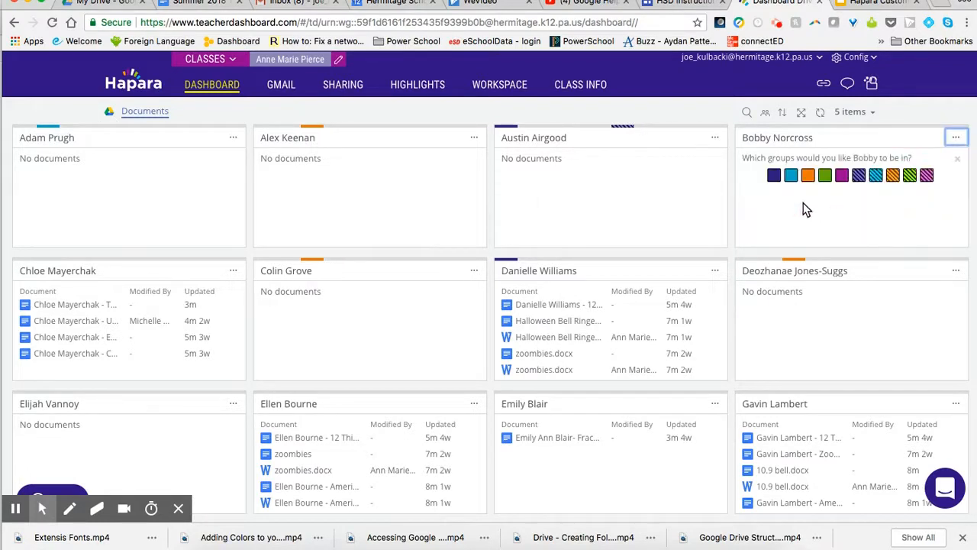
{"action": "left_click", "coordinate": [807, 175]}
{"action": "left_click", "coordinate": [957, 159]}
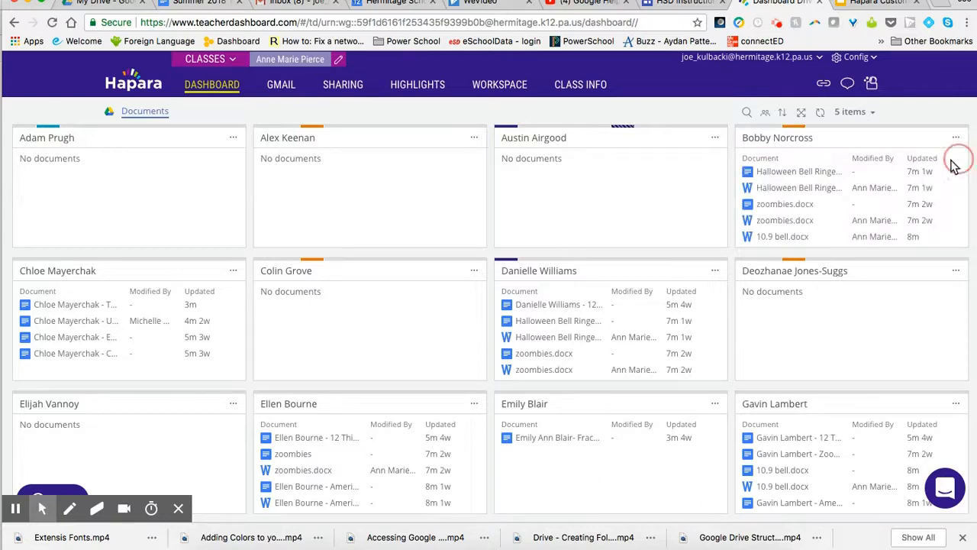
Step: Assign the first student in the second row to the purple Demo 1 group only
{"action": "left_click", "coordinate": [234, 272]}
{"action": "left_click", "coordinate": [192, 316]}
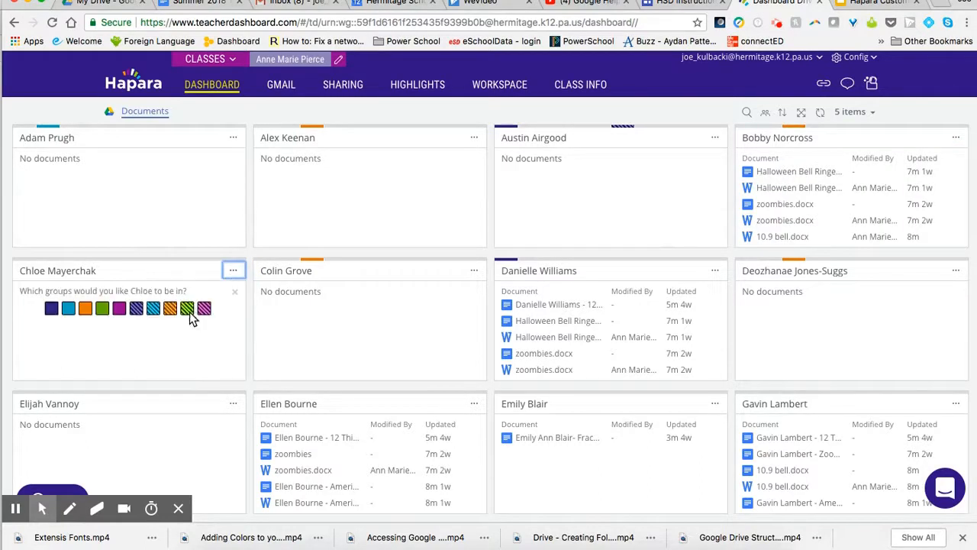
{"action": "left_click", "coordinate": [167, 312]}
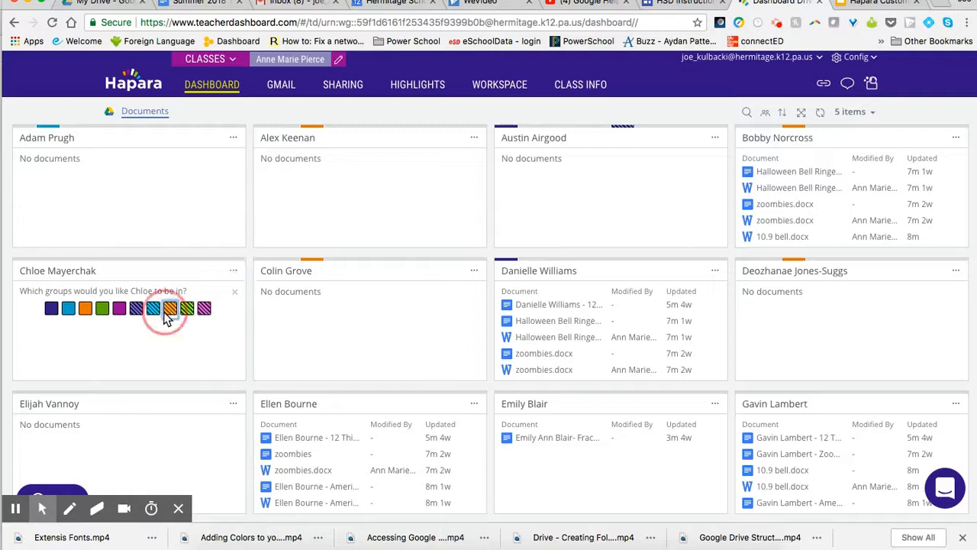
{"action": "left_click", "coordinate": [173, 311]}
{"action": "left_click", "coordinate": [51, 308]}
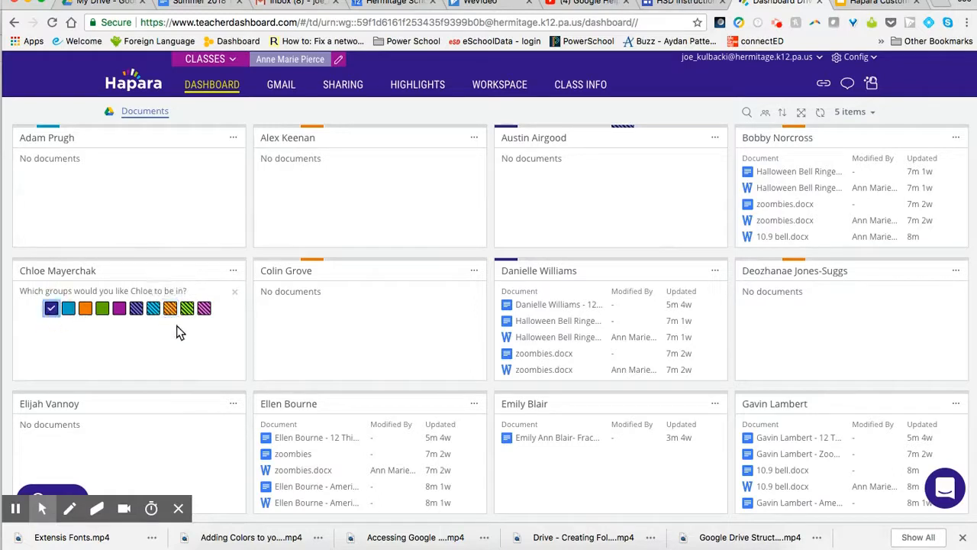
{"action": "left_click", "coordinate": [235, 293]}
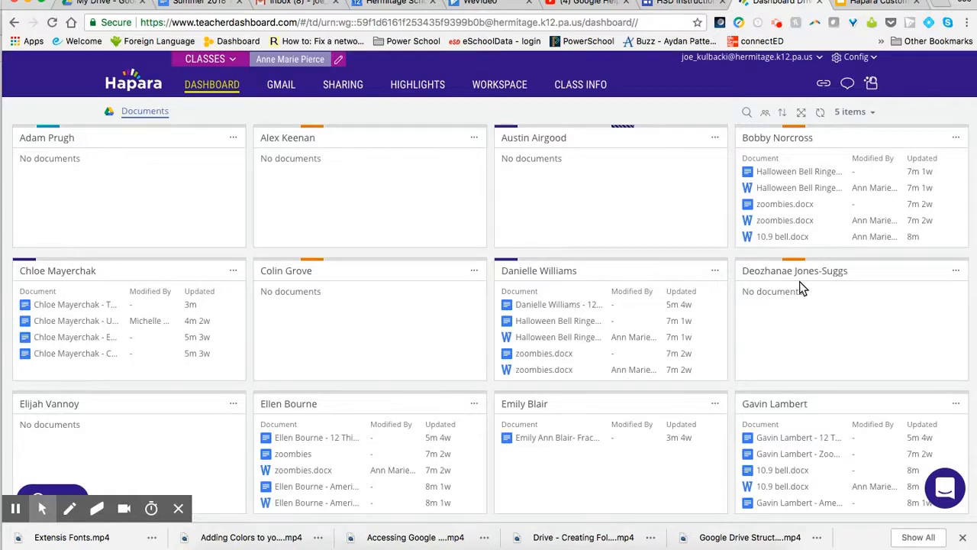
Step: Filter the dashboard to show only the students in the Demo 1 group
{"action": "left_click", "coordinate": [765, 115]}
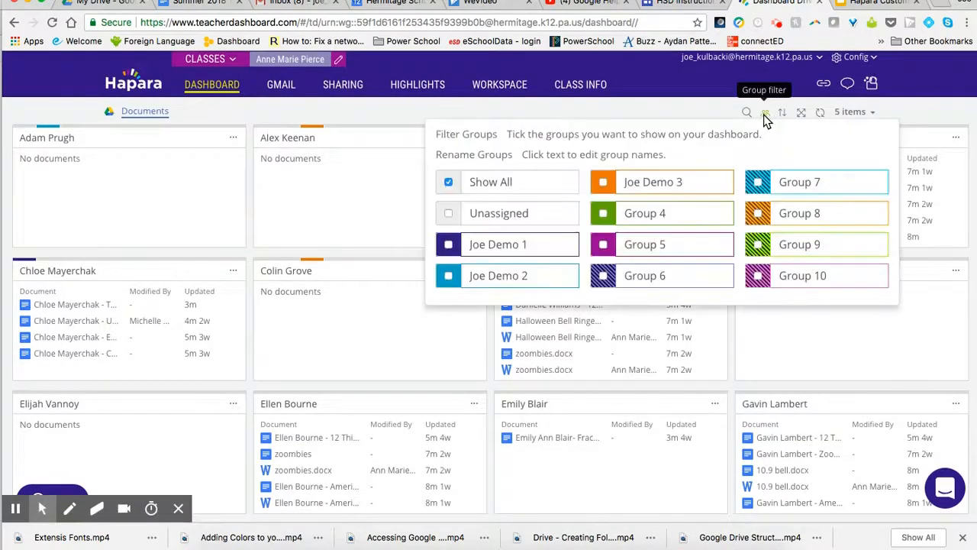
{"action": "left_click", "coordinate": [449, 244]}
{"action": "left_click", "coordinate": [540, 331]}
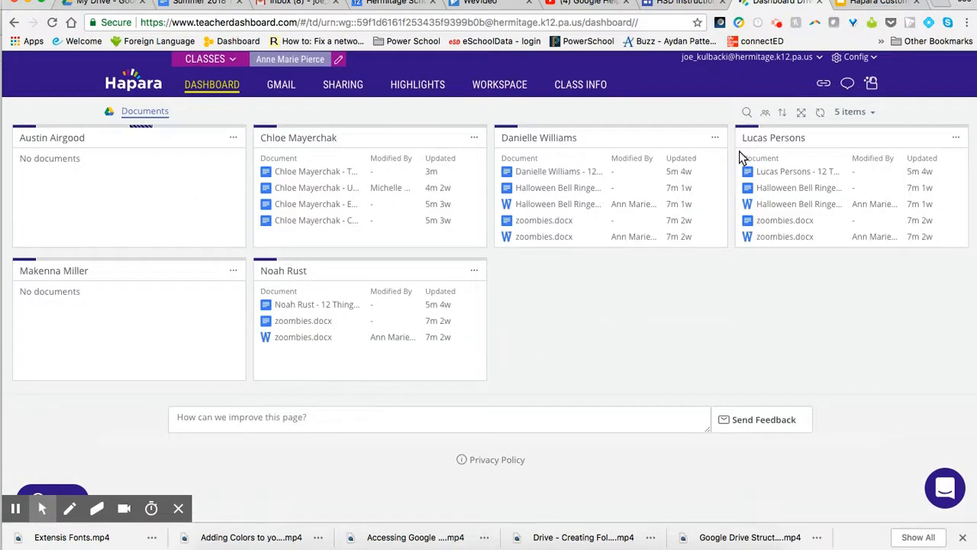
Step: Switch the group filter from Demo 1 to Demo 2 and look through the listed students
{"action": "left_click", "coordinate": [765, 111]}
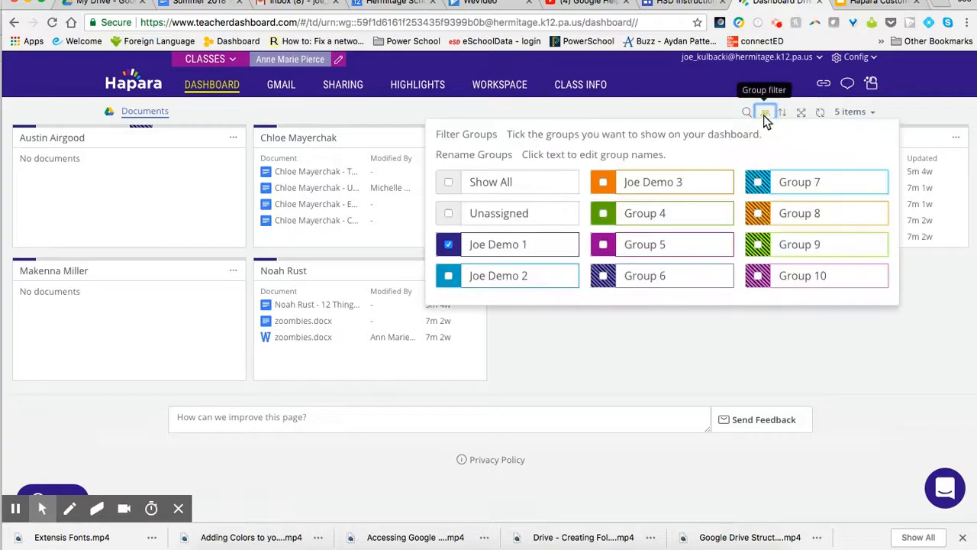
{"action": "left_click", "coordinate": [448, 275]}
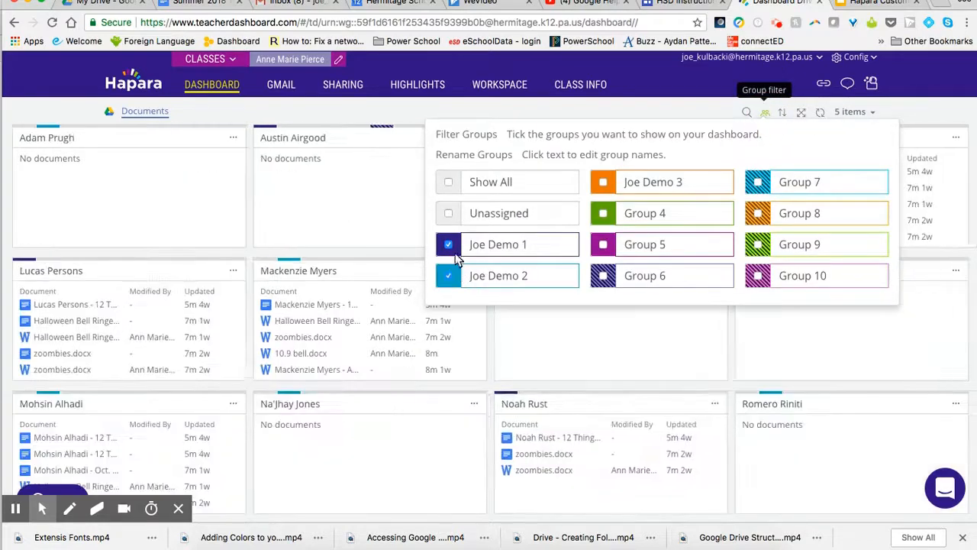
{"action": "left_click", "coordinate": [448, 243]}
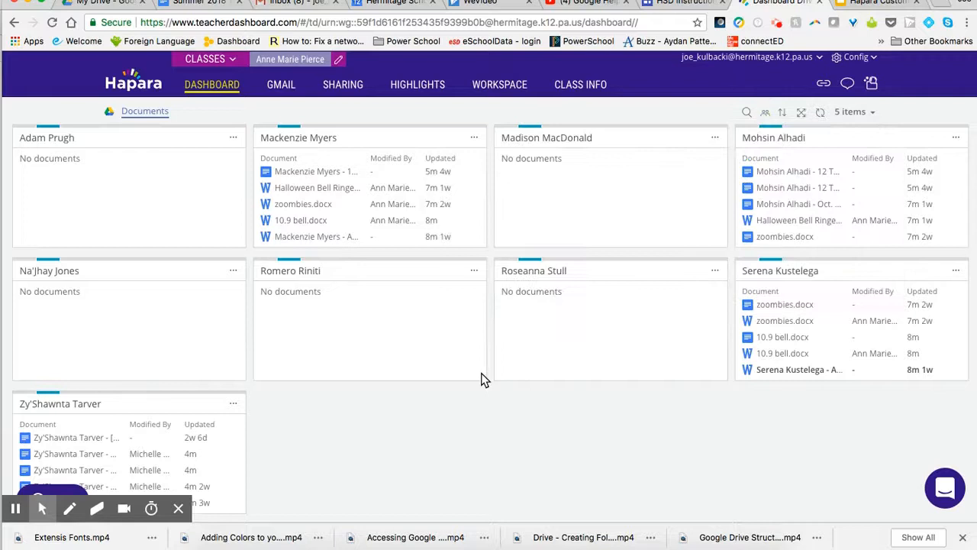
{"action": "scroll", "coordinate": [535, 370], "scroll_direction": "down", "scroll_amount": 3}
{"action": "scroll", "coordinate": [551, 358], "scroll_direction": "up", "scroll_amount": 3}
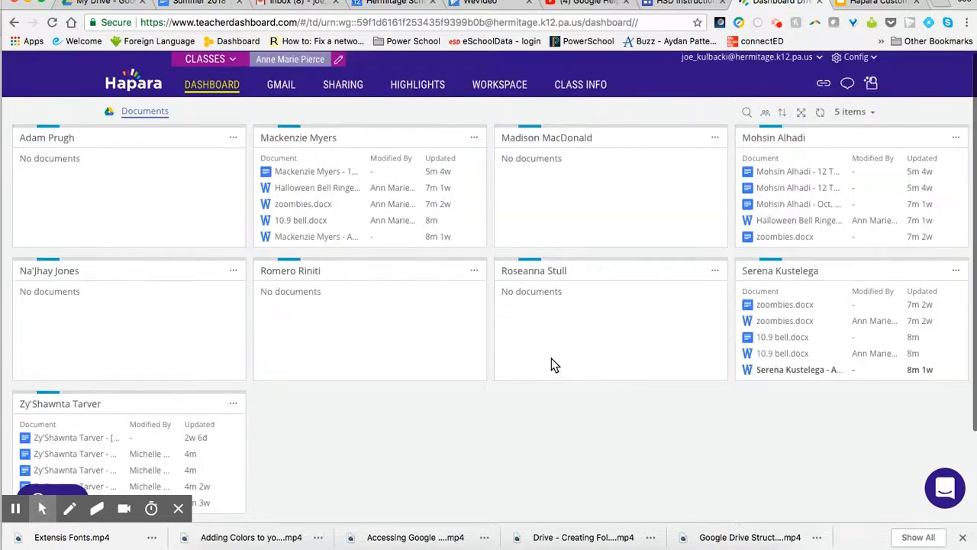
Step: Add the Demo 3 group to the filter alongside Demo 2 and review the combined student list
{"action": "mouse_move", "coordinate": [765, 119]}
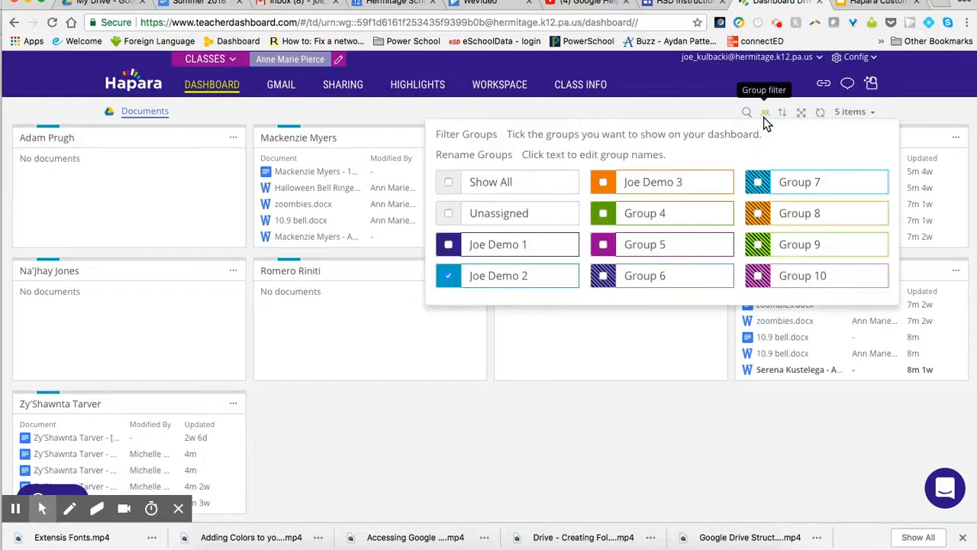
{"action": "left_click", "coordinate": [604, 182]}
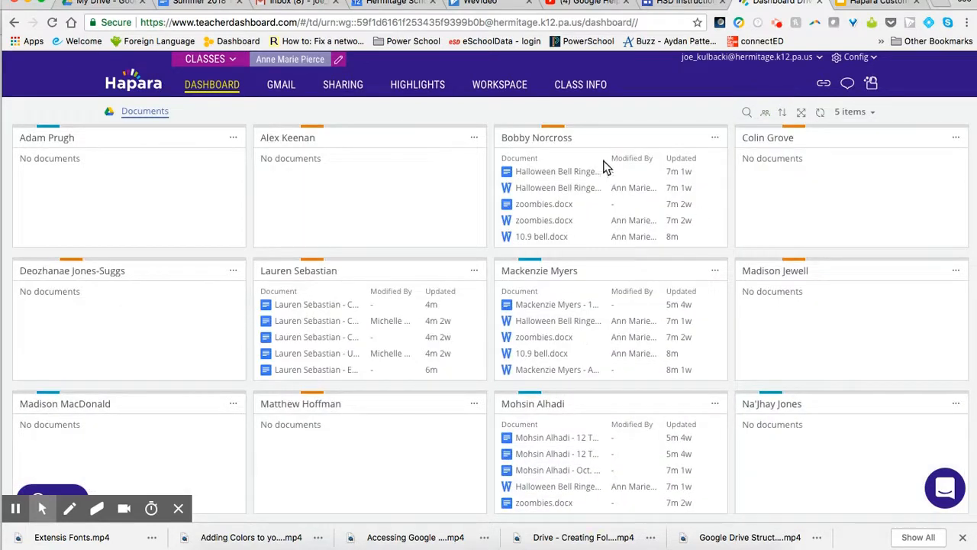
{"action": "scroll", "coordinate": [592, 296], "scroll_direction": "down", "scroll_amount": 5}
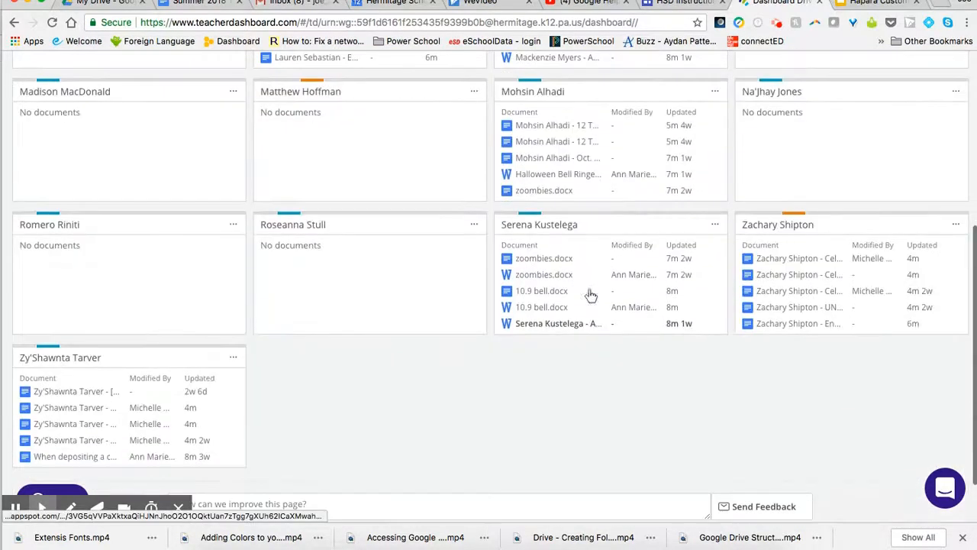
{"action": "scroll", "coordinate": [591, 296], "scroll_direction": "up", "scroll_amount": 5}
Step: Remove the Demo 3 group from the dashboard filter, keeping Demo 2 selected
{"action": "left_click", "coordinate": [781, 113]}
{"action": "left_click", "coordinate": [765, 112]}
{"action": "left_click", "coordinate": [605, 183]}
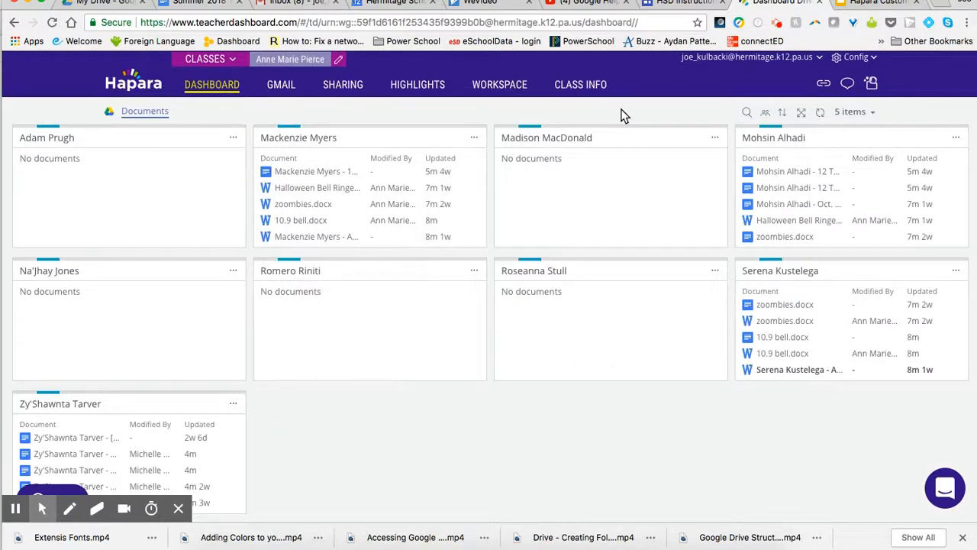